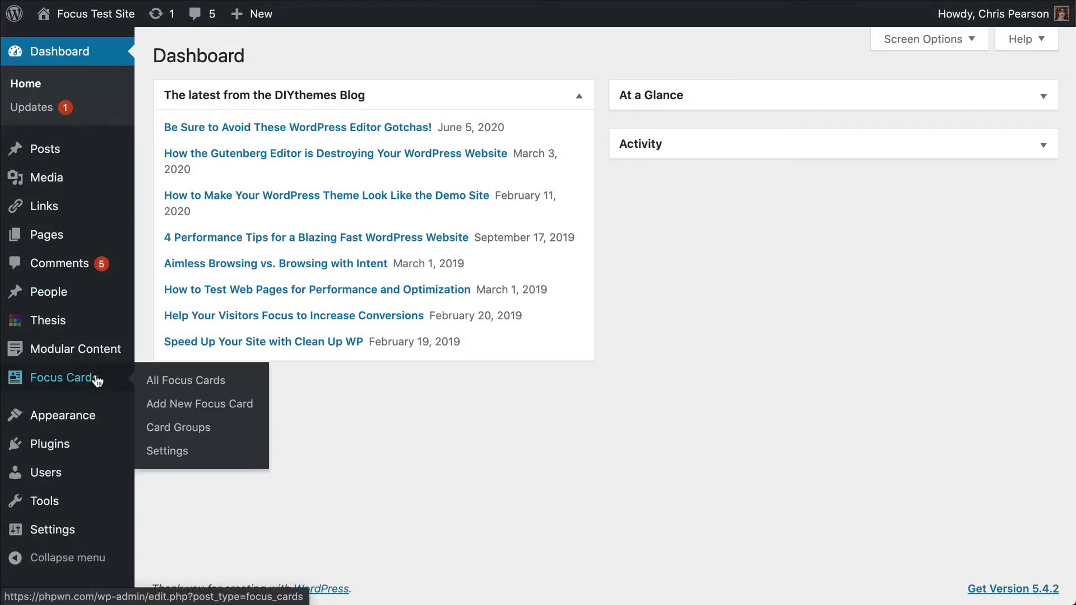
- Title the card 'Focus WordPress Theme', set the FOCUS featured image, and update it
left_click(160, 403)
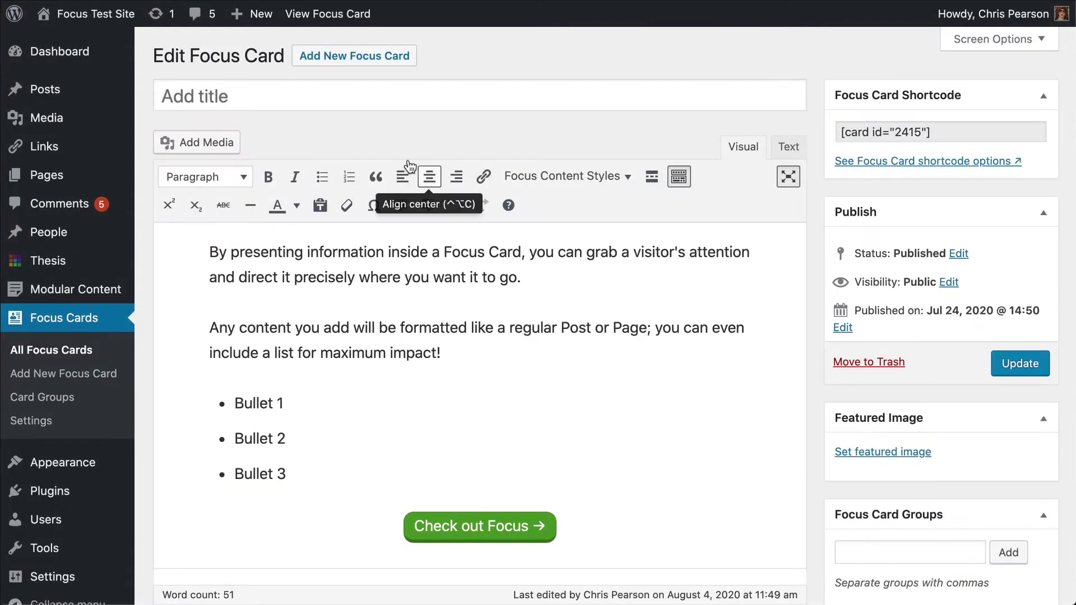
left_click(390, 99)
type("Foc")
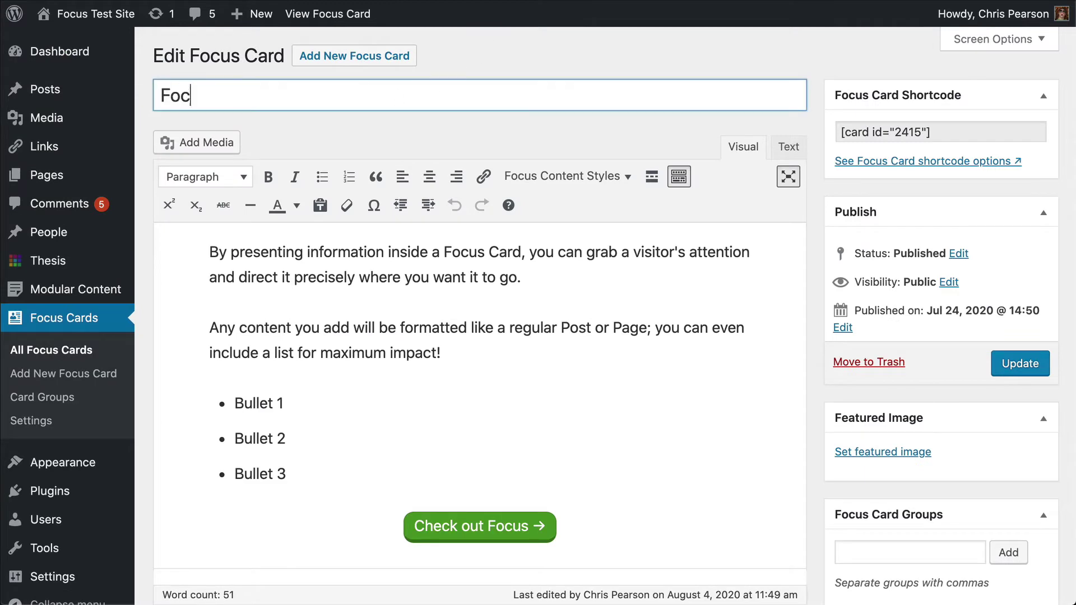
type("us WordPress")
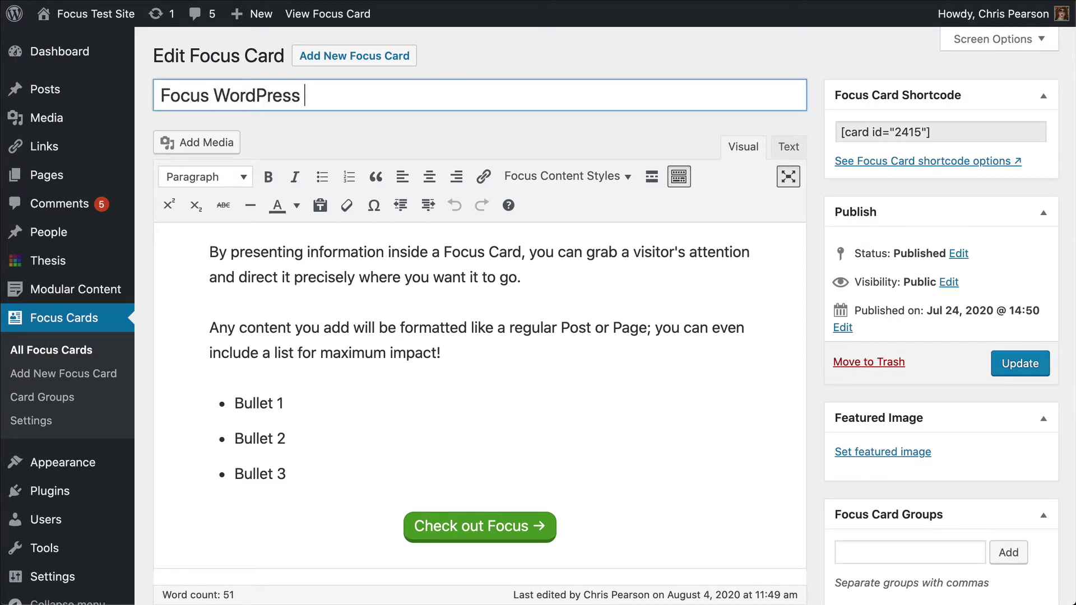
type(" Theme")
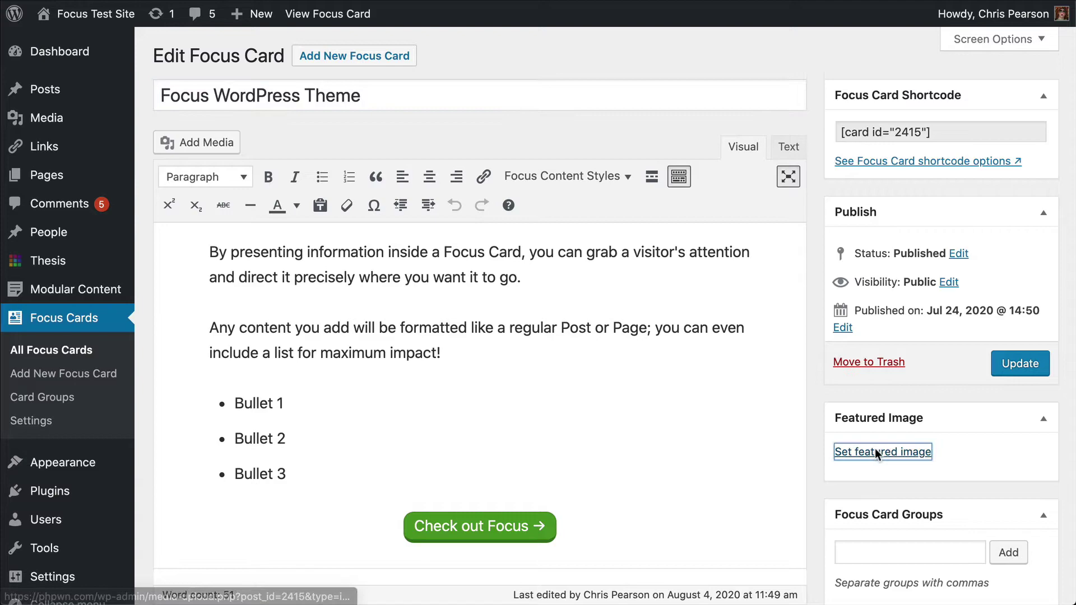
left_click(876, 452)
left_click(473, 244)
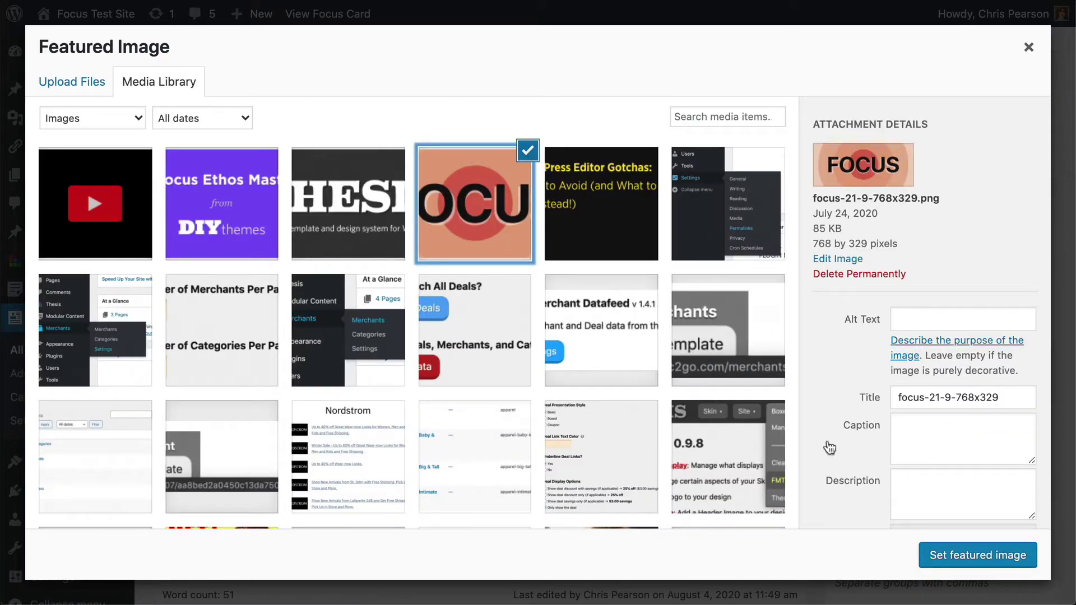
left_click(978, 555)
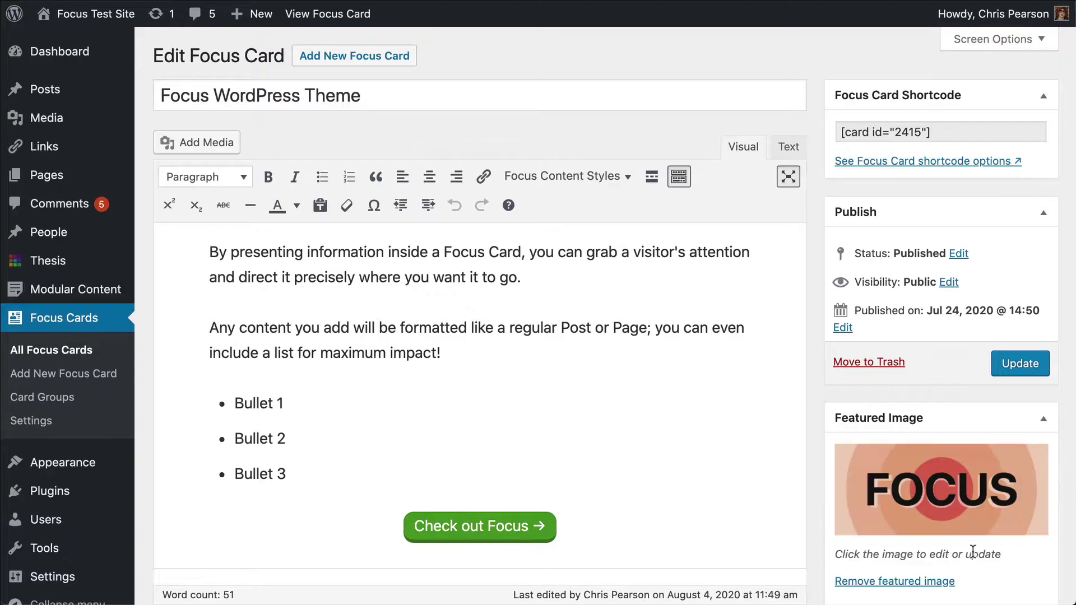
left_click(1018, 364)
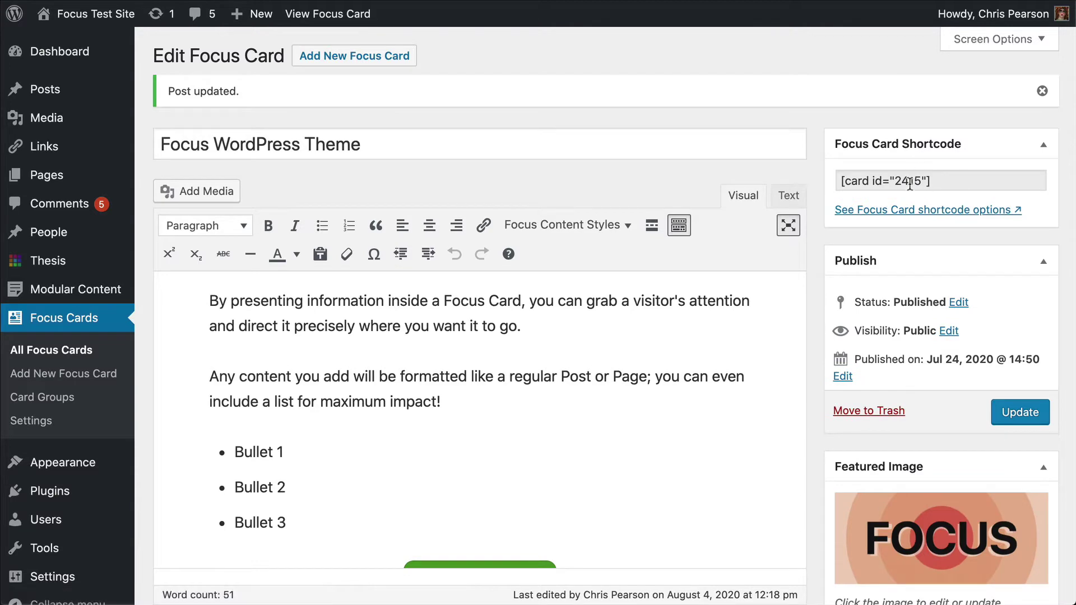
- Paste the [card id="2415"] shortcode above the home page's first paragraph and update
left_click(910, 184)
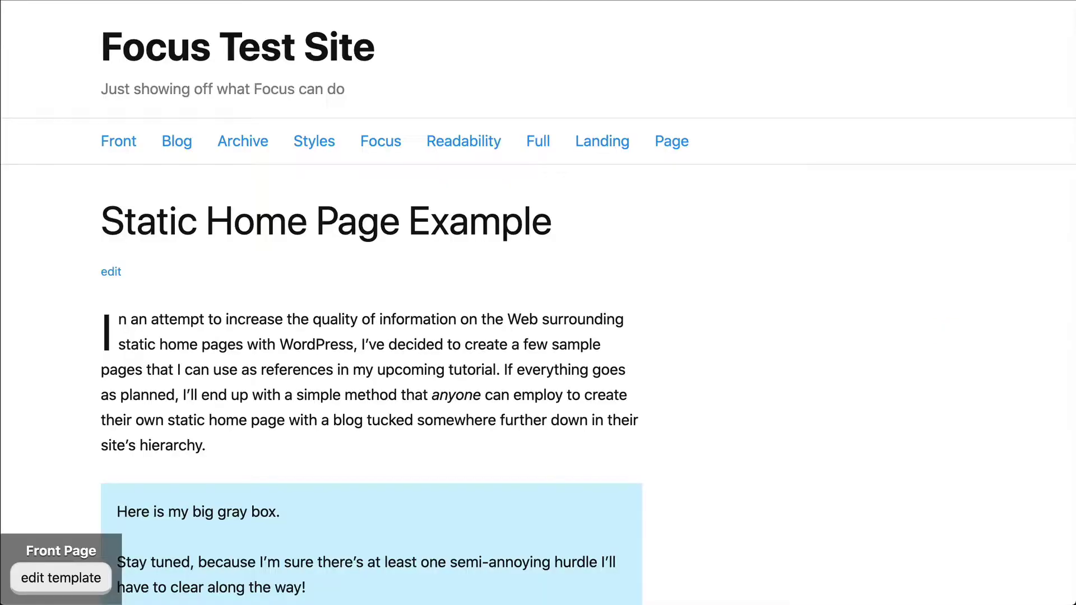
left_click(111, 271)
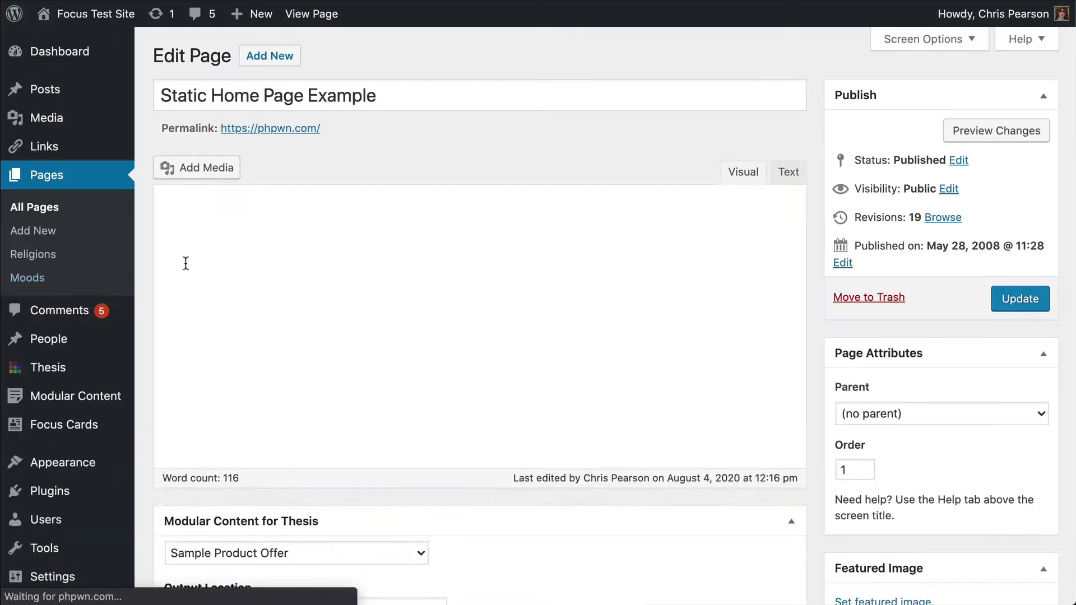
left_click(217, 290)
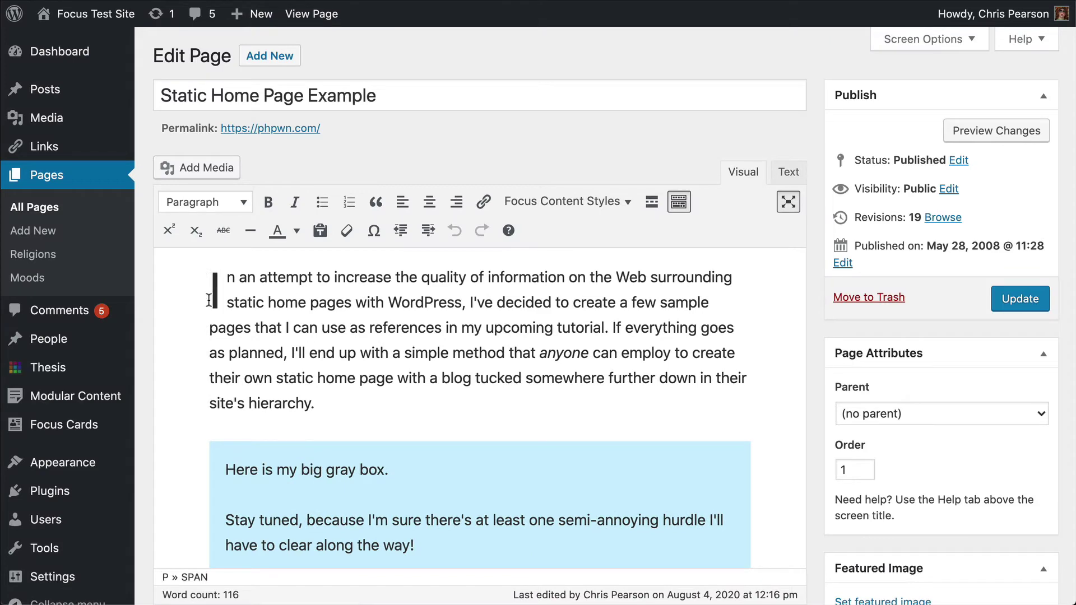
key("Return")
key("Up")
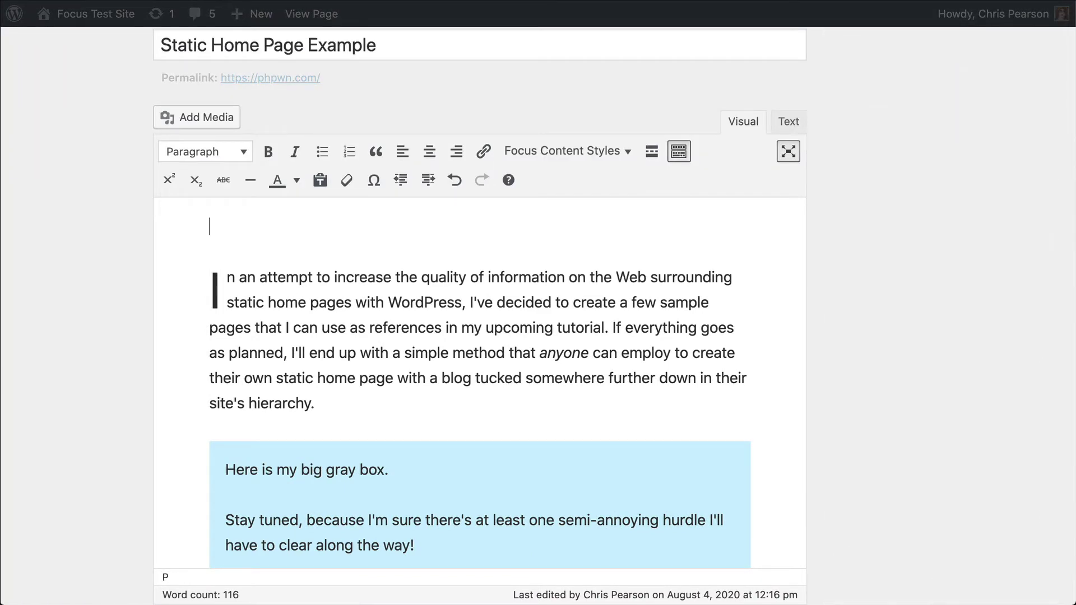
type("[card id=\"2415\"]")
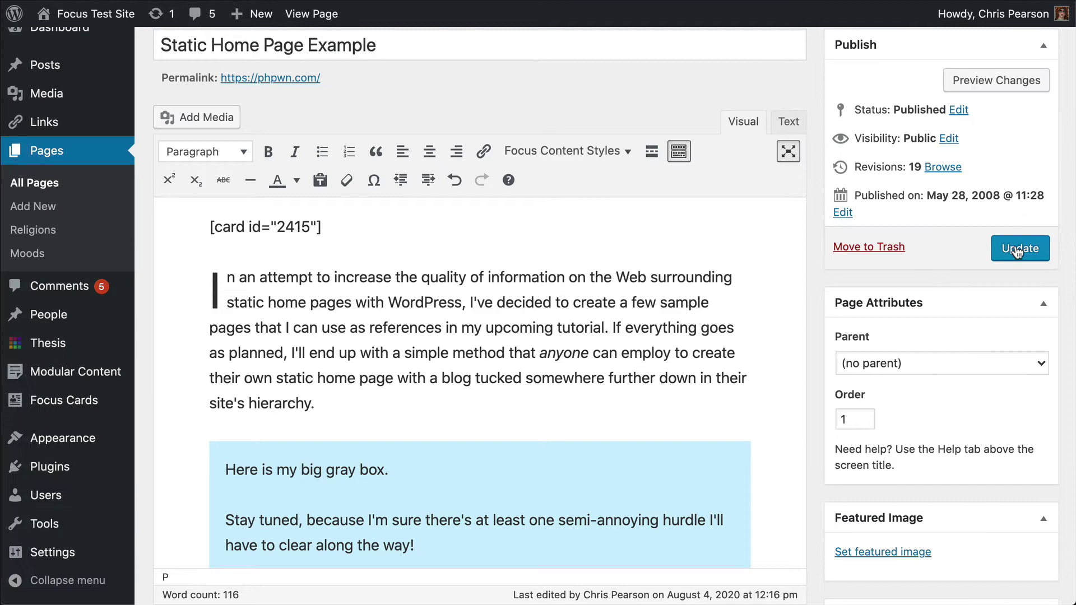
left_click(1017, 247)
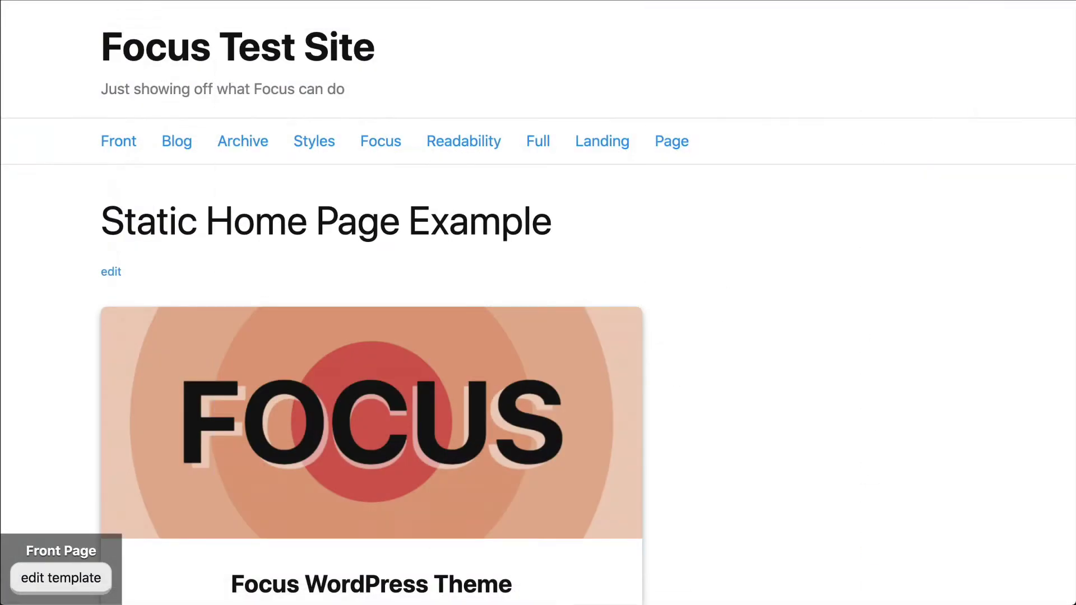
scroll(539, 336, "down", 5)
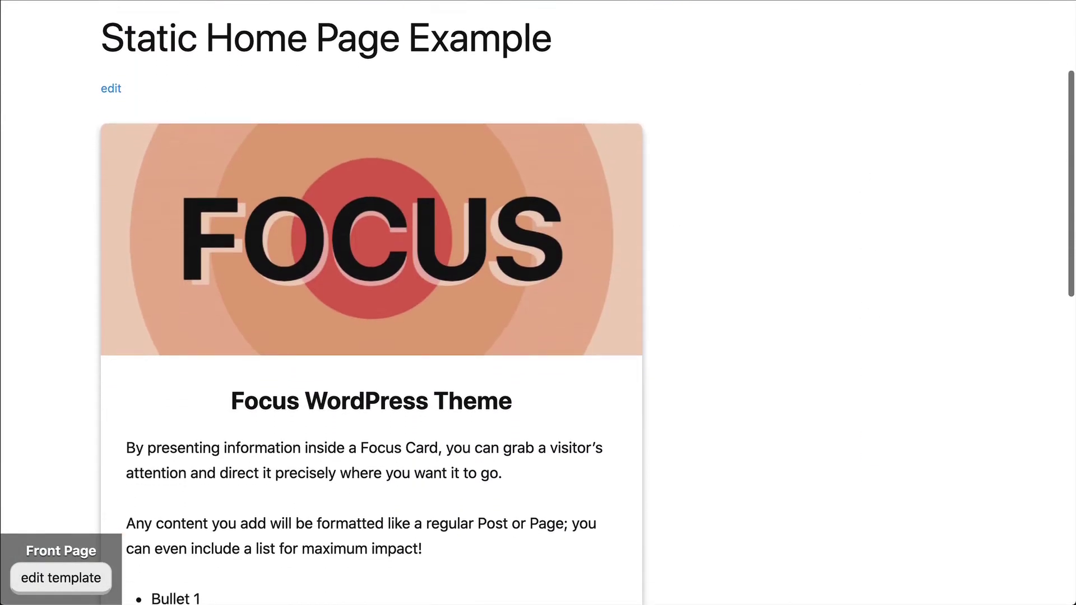
scroll(538, 337, "down", 3)
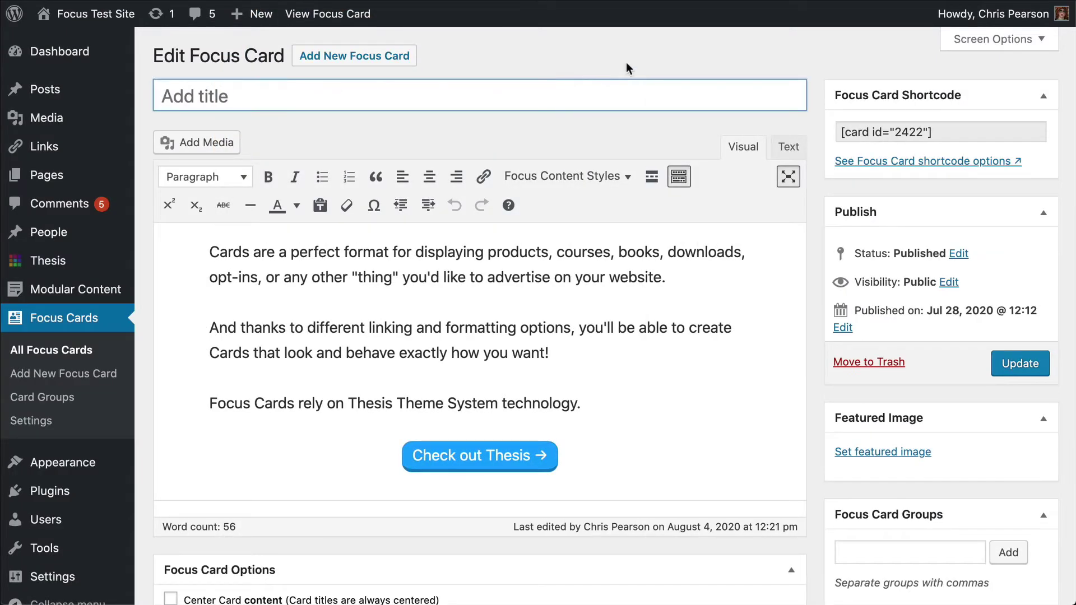
type("Thess")
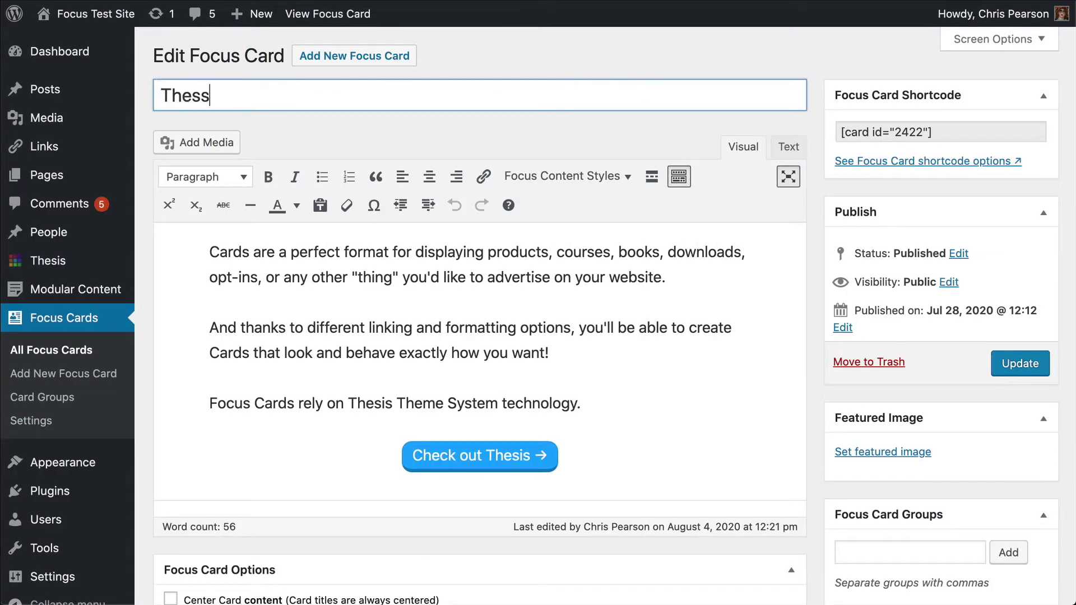
key("BackSpace")
type("is Theme System")
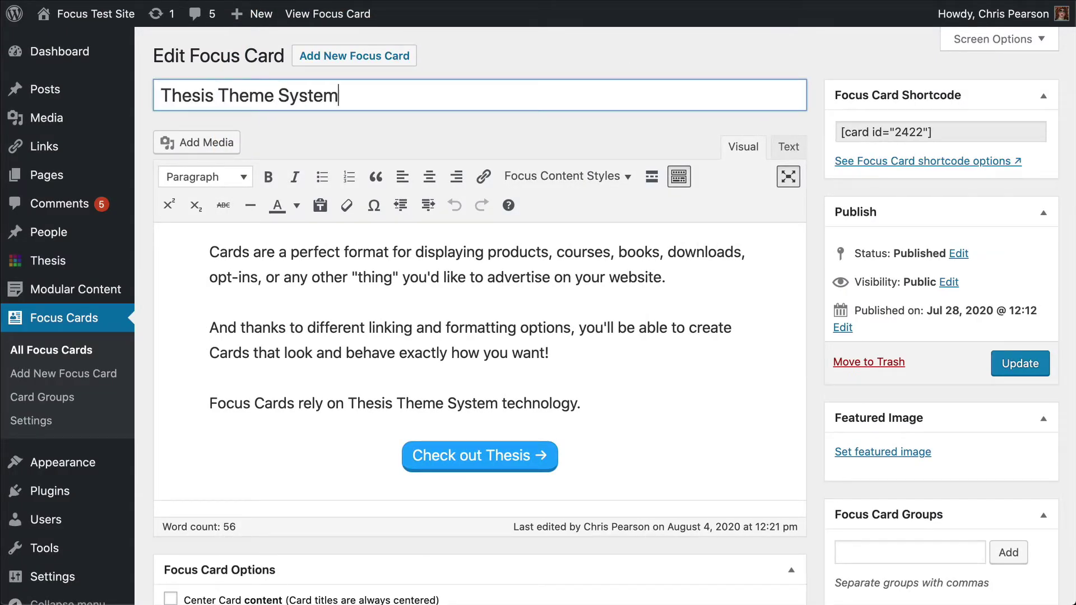
- Give the Thesis Theme System card the THESIS featured image
left_click(883, 451)
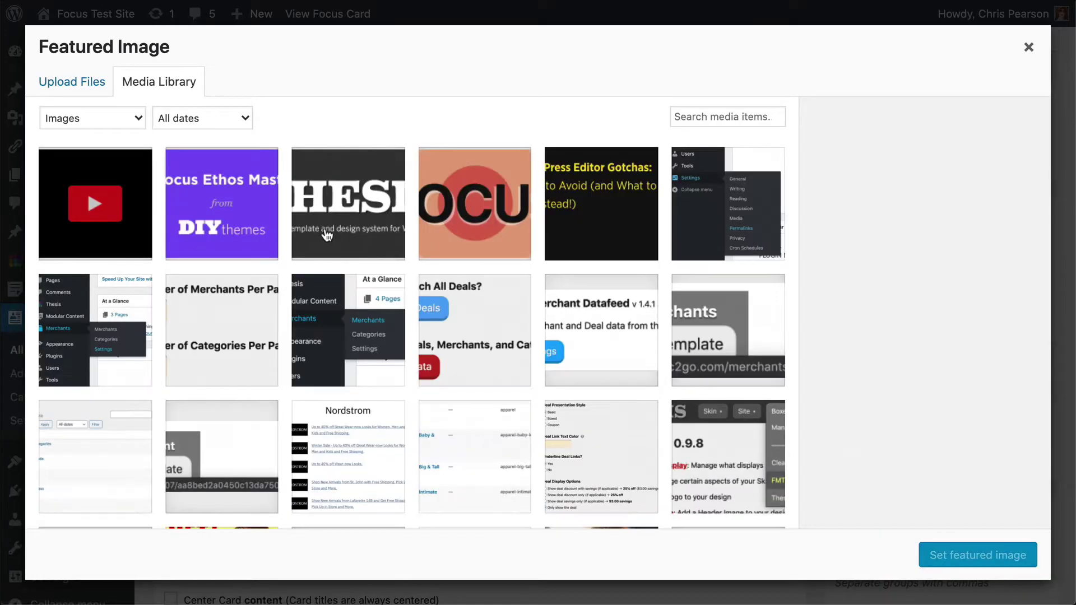
left_click(328, 235)
left_click(973, 557)
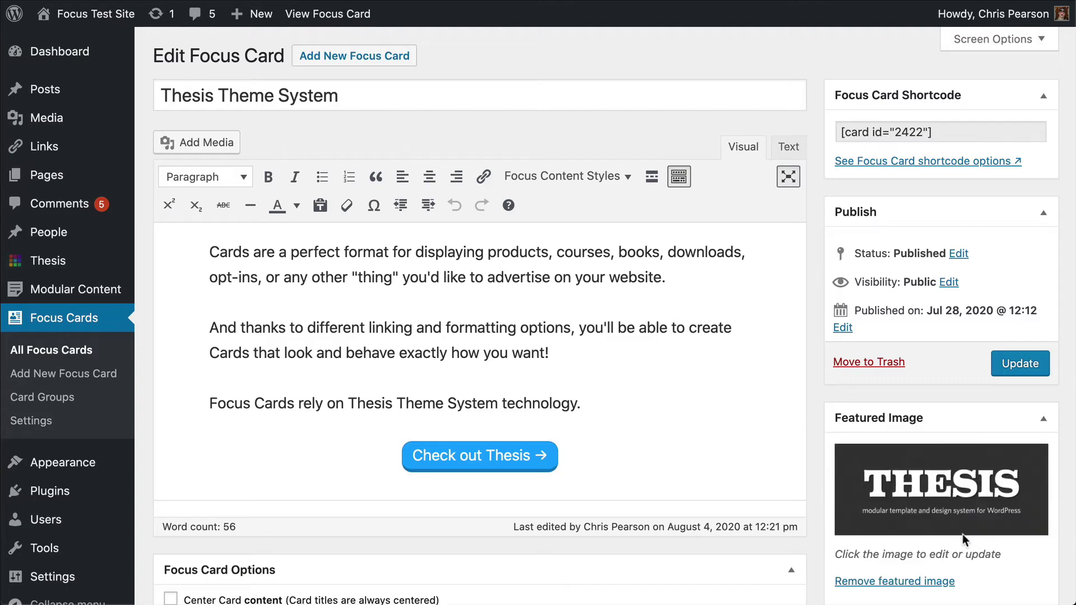
scroll(935, 460, "down", 4)
- Add the Thesis card to the Products group and update it
left_click(892, 534)
type("Products")
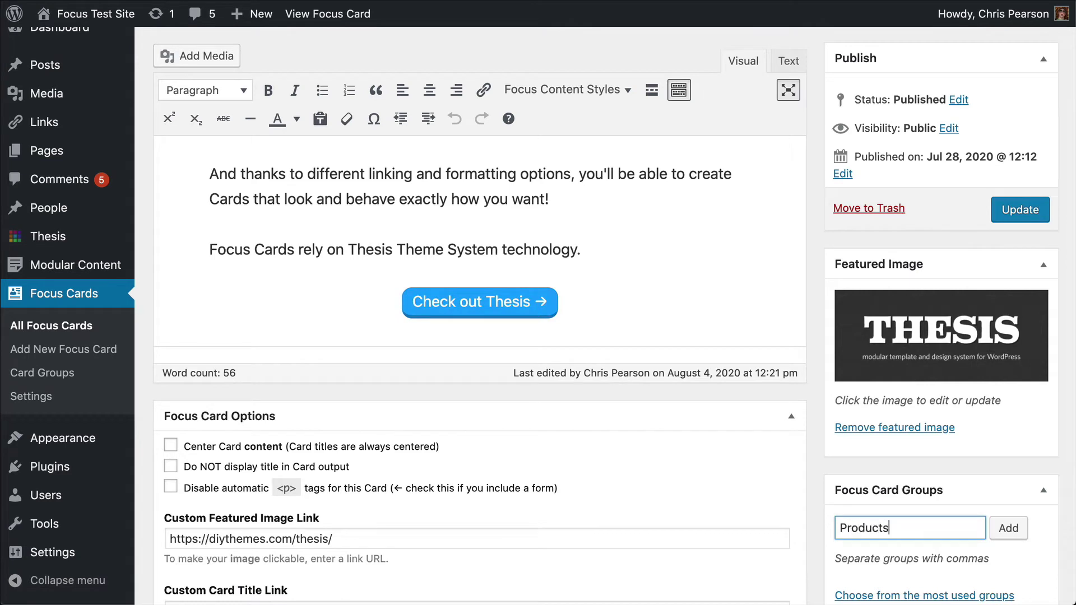
scroll(935, 420, "down", 2)
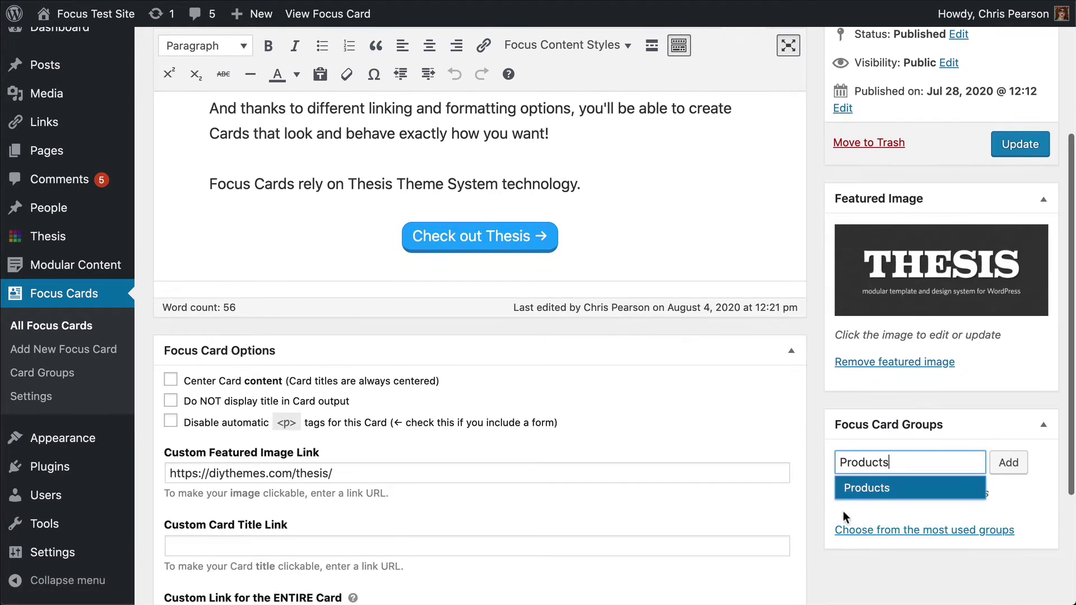
type(",")
left_click(1008, 463)
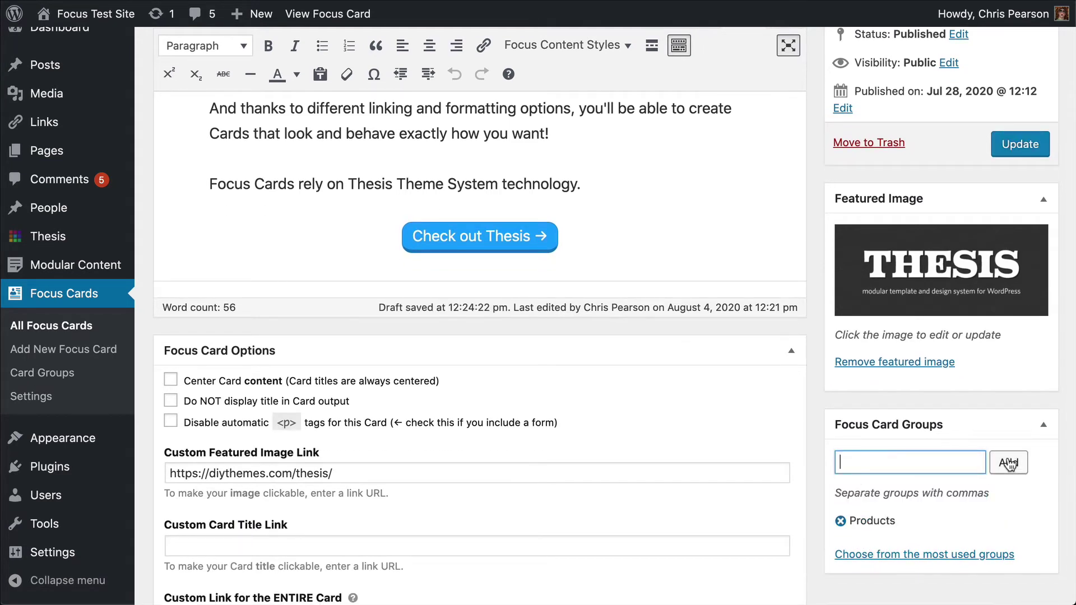
left_click(1020, 144)
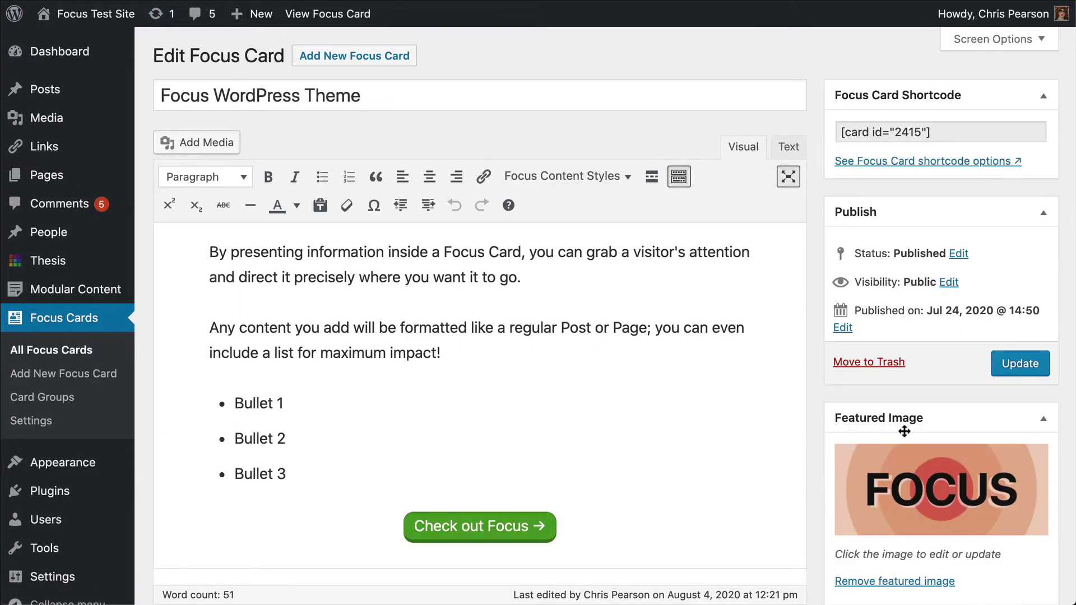
scroll(905, 433, "down", 3)
scroll(905, 433, "down", 2)
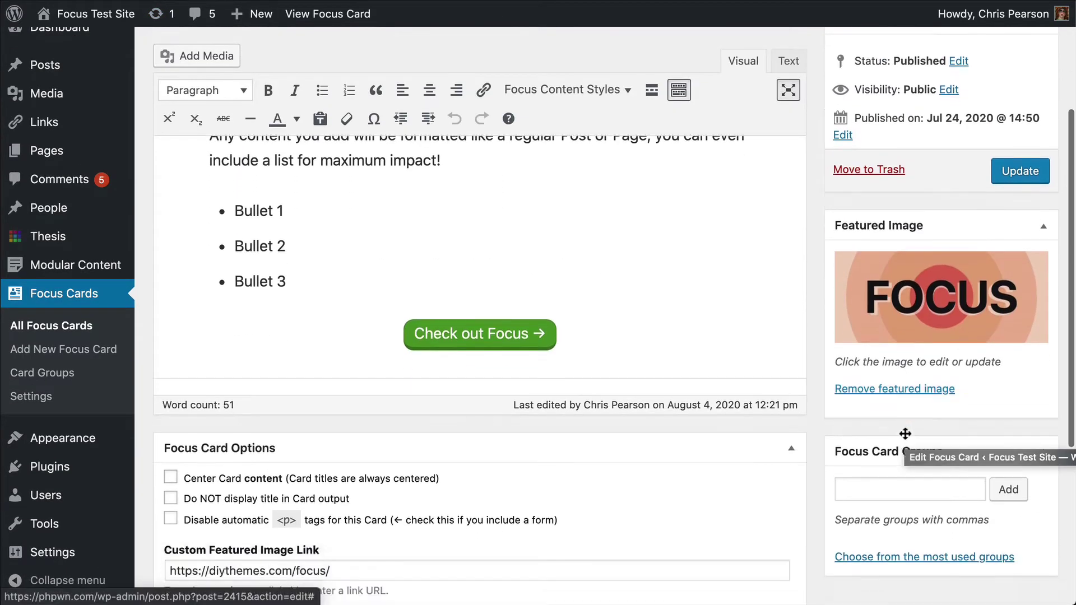
scroll(906, 432, "down", 1)
- Add the Focus WordPress Theme card to Products and update it
left_click(892, 436)
type("Produc")
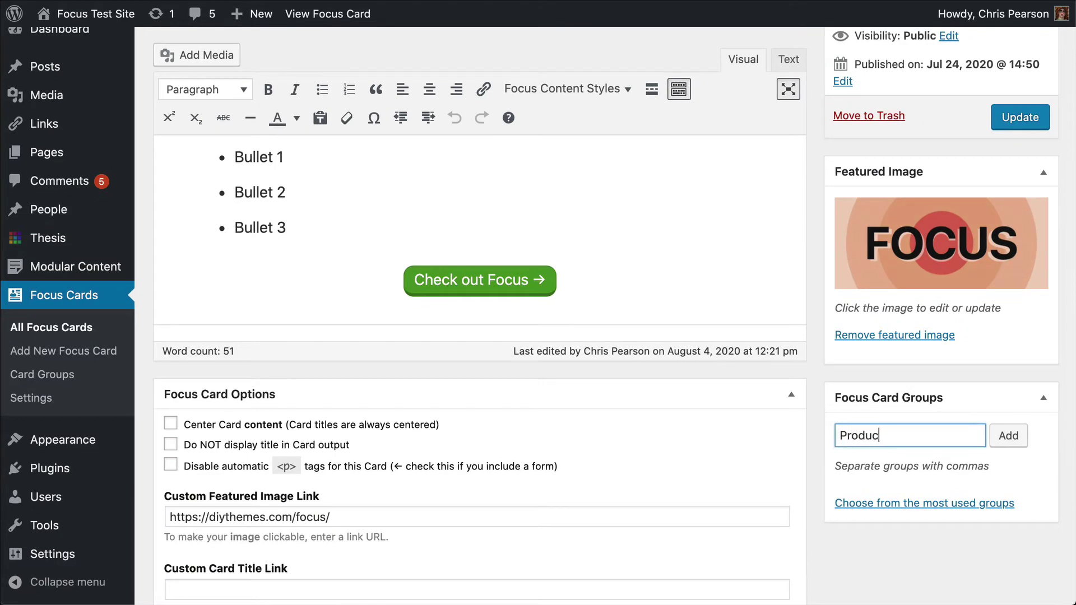
type("ts")
left_click(1009, 436)
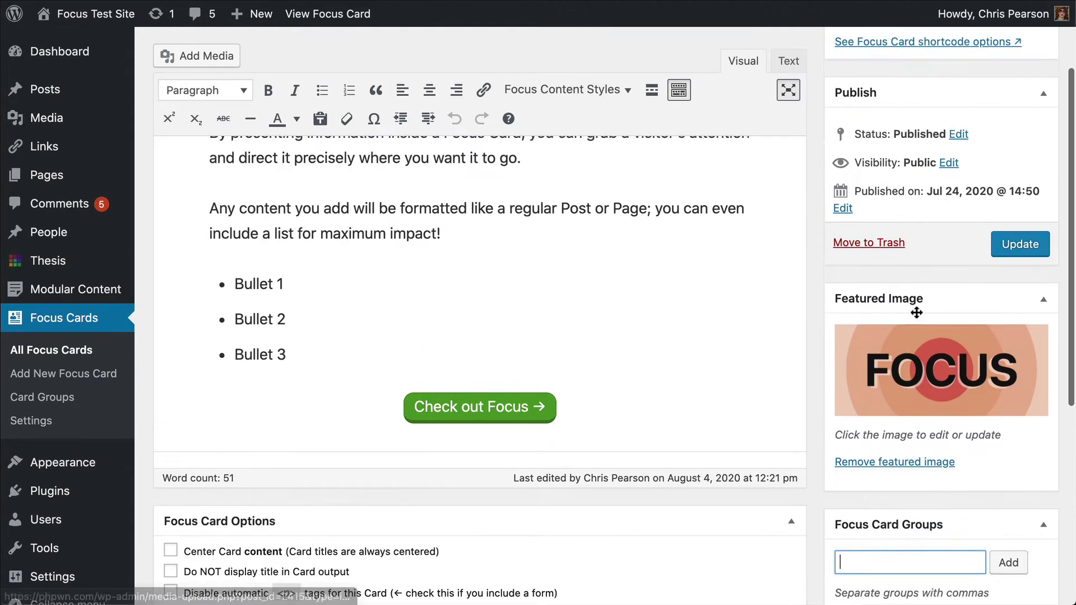
scroll(1005, 434, "up", 5)
left_click(1020, 332)
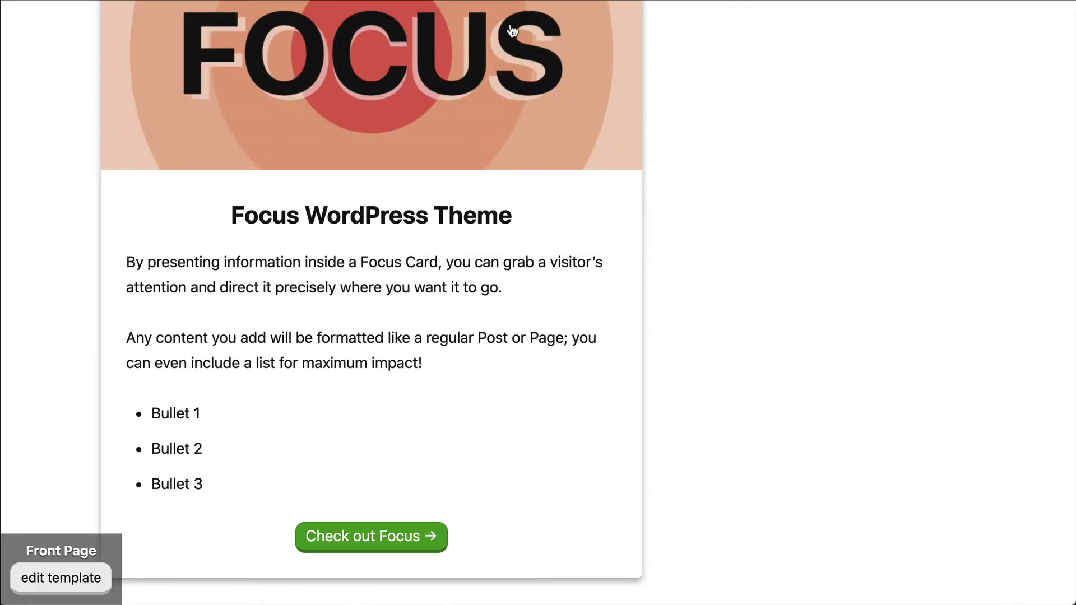
scroll(511, 32, "up", 5)
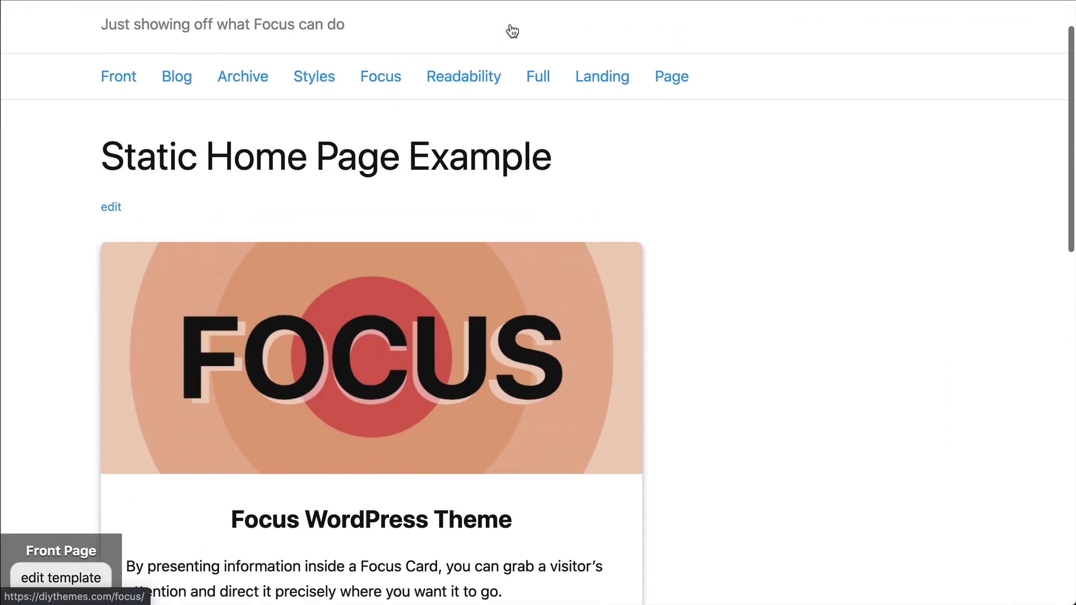
- Change the home page shortcode to [card_group group="products" grid=2], update, and view it live
left_click(110, 208)
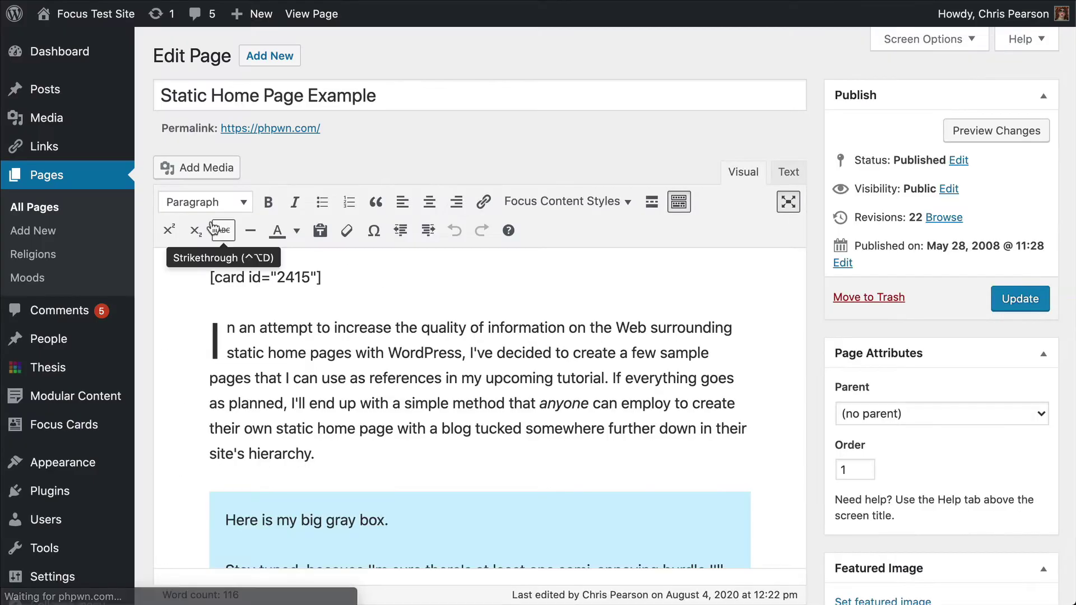
left_click_drag(245, 277, 322, 277)
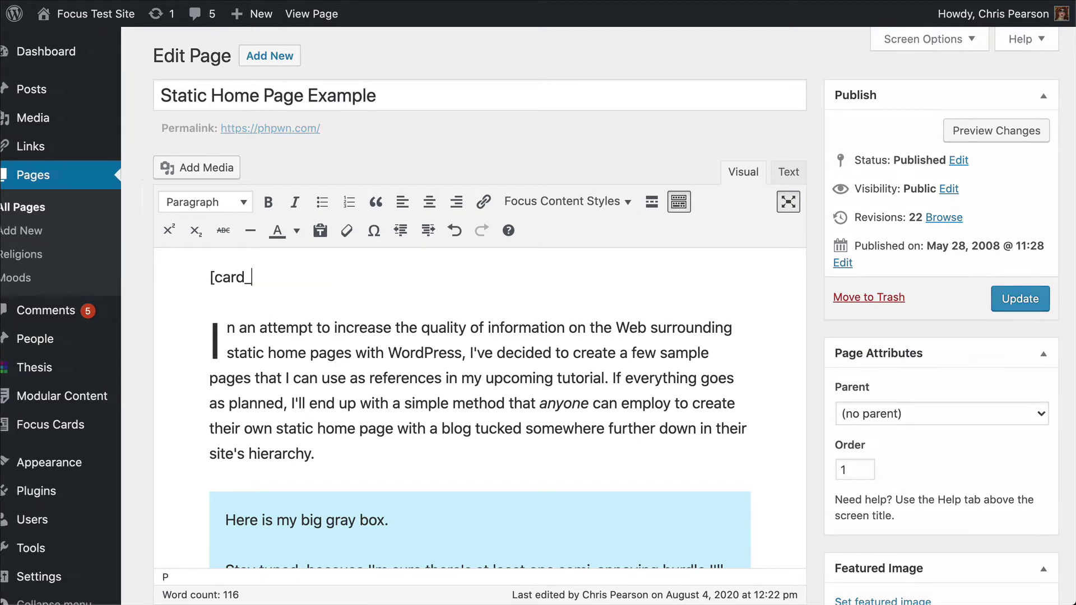
type("_group group=\"products\" grid=2")
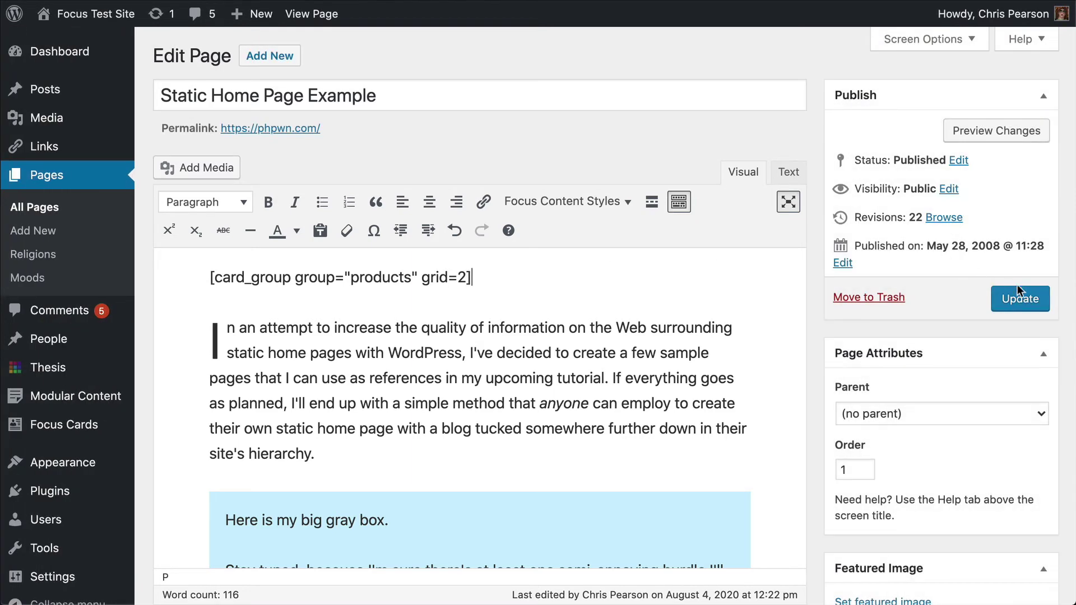
left_click(1019, 296)
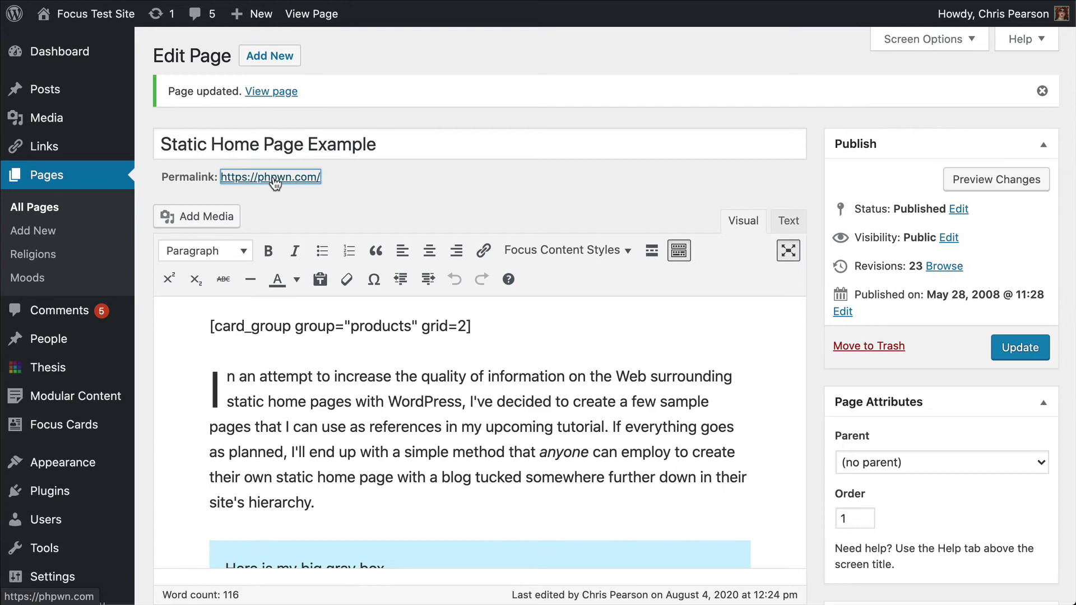
left_click(271, 175)
scroll(800, 371, "down", 3)
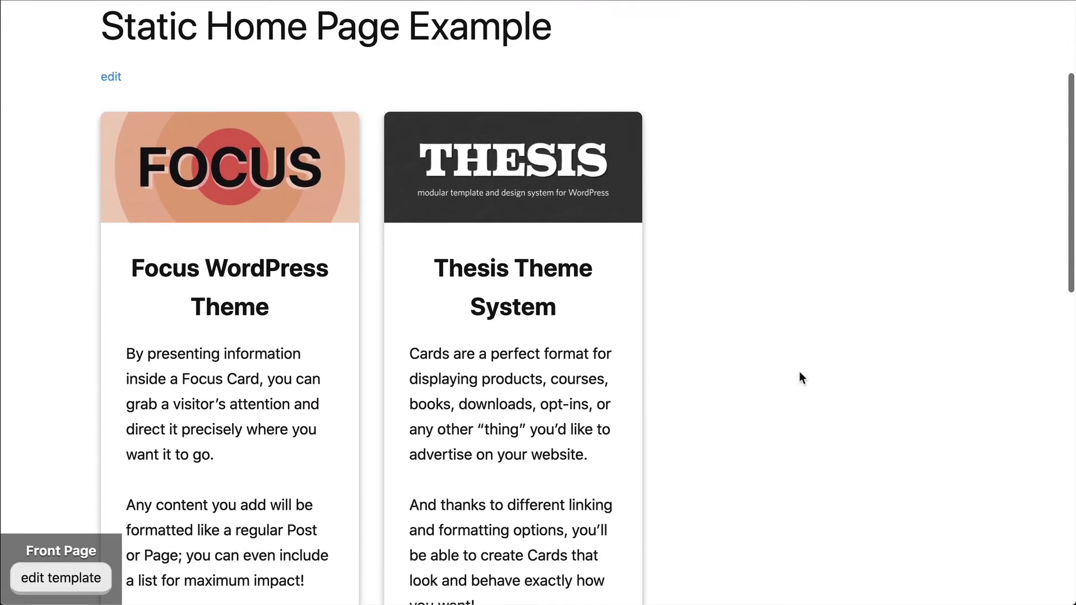
scroll(799, 370, "down", 2)
scroll(783, 342, "up", 1)
- Add wrap="extend" to the home page's card_group shortcode and update the page
left_click(111, 93)
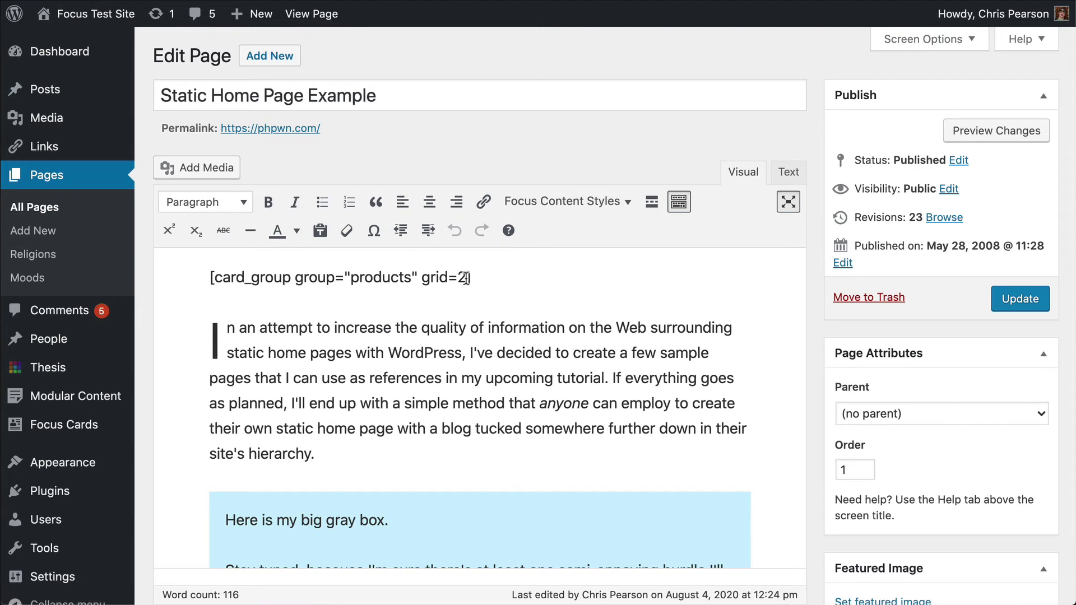
type("wrap=")
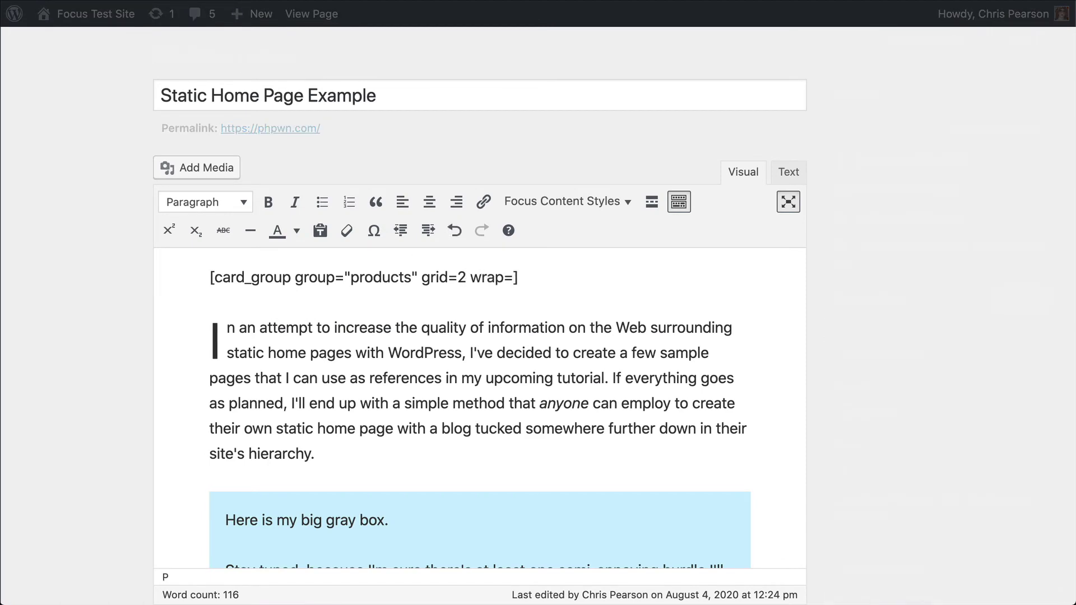
type("\"extend\"]")
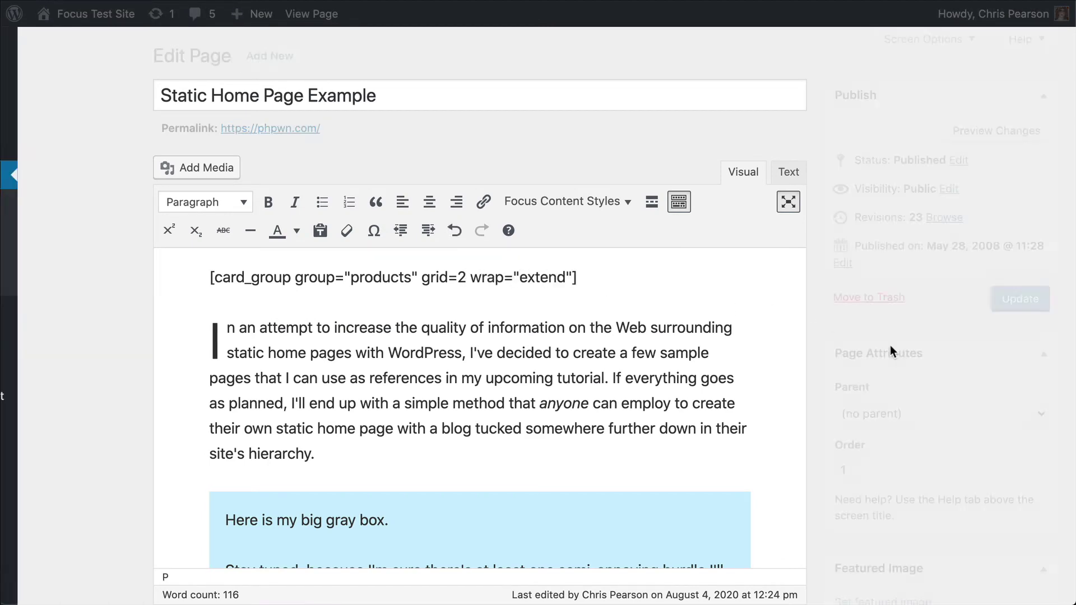
left_click(1020, 298)
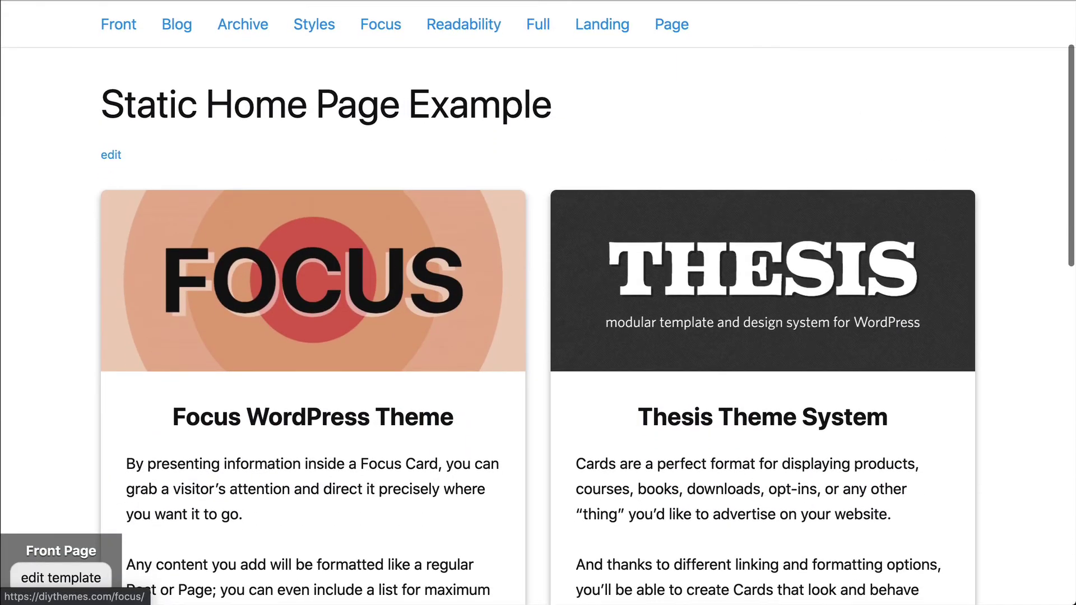
scroll(538, 303, "down", 3)
scroll(538, 304, "down", 3)
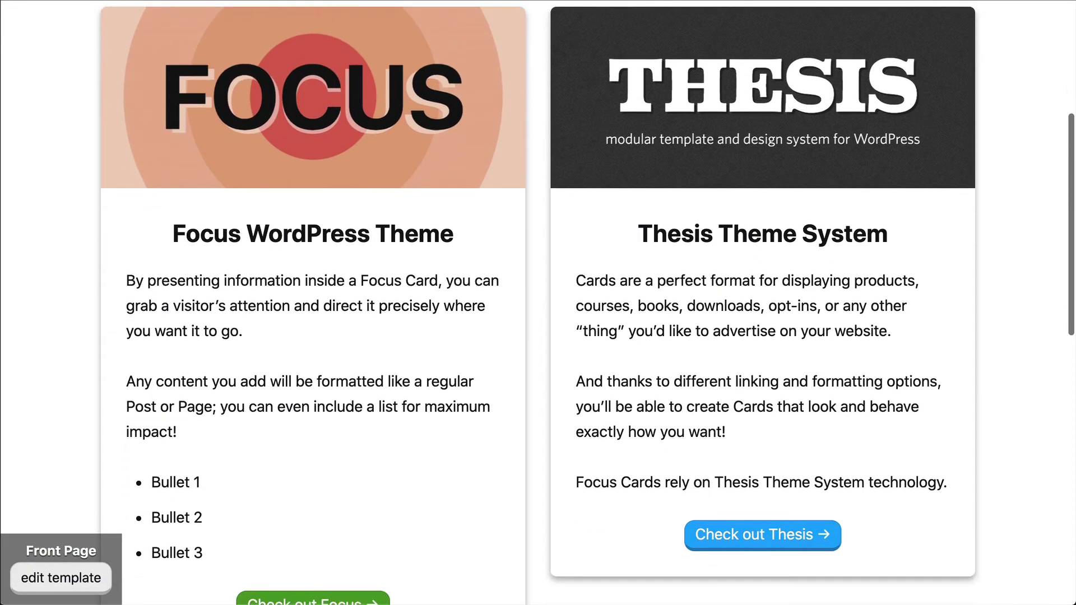
scroll(538, 303, "down", 1)
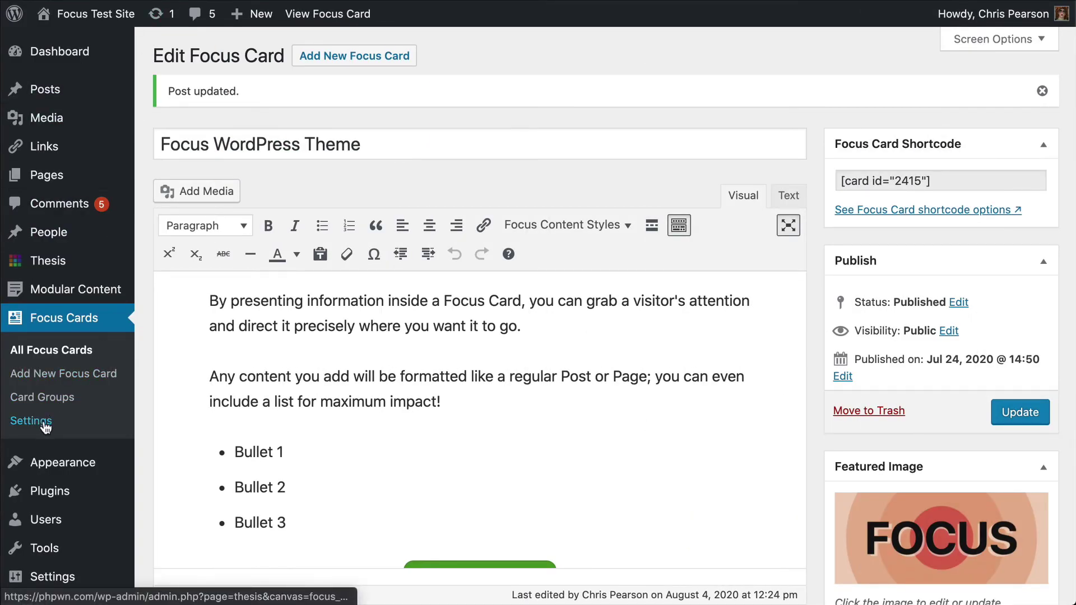
- Set Focus Cards hover behavior to Slightly raised, save, and reload the home page
left_click(31, 421)
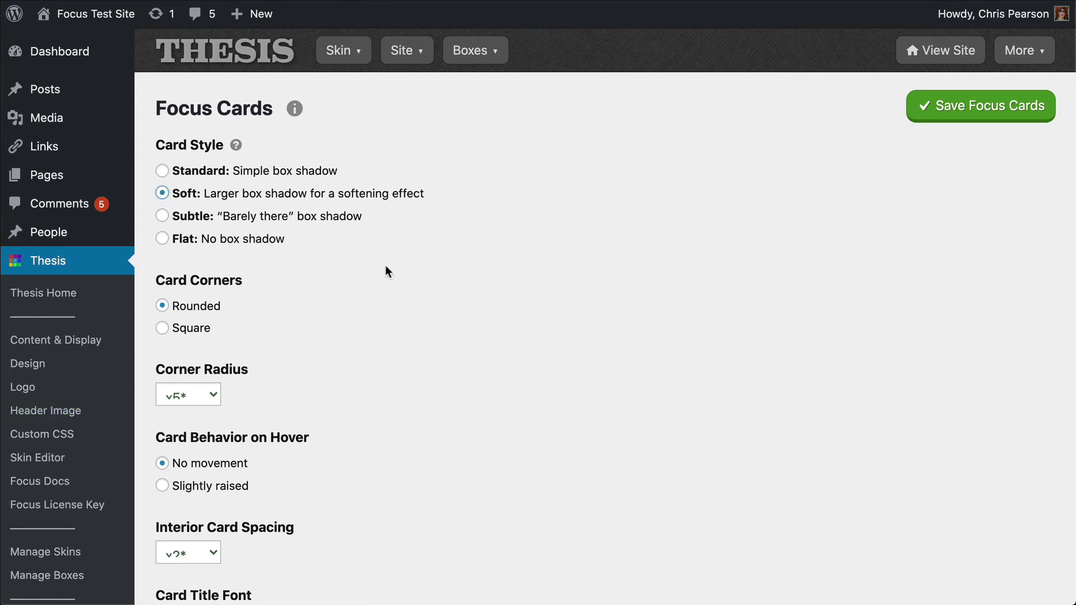
scroll(385, 271, "down", 1)
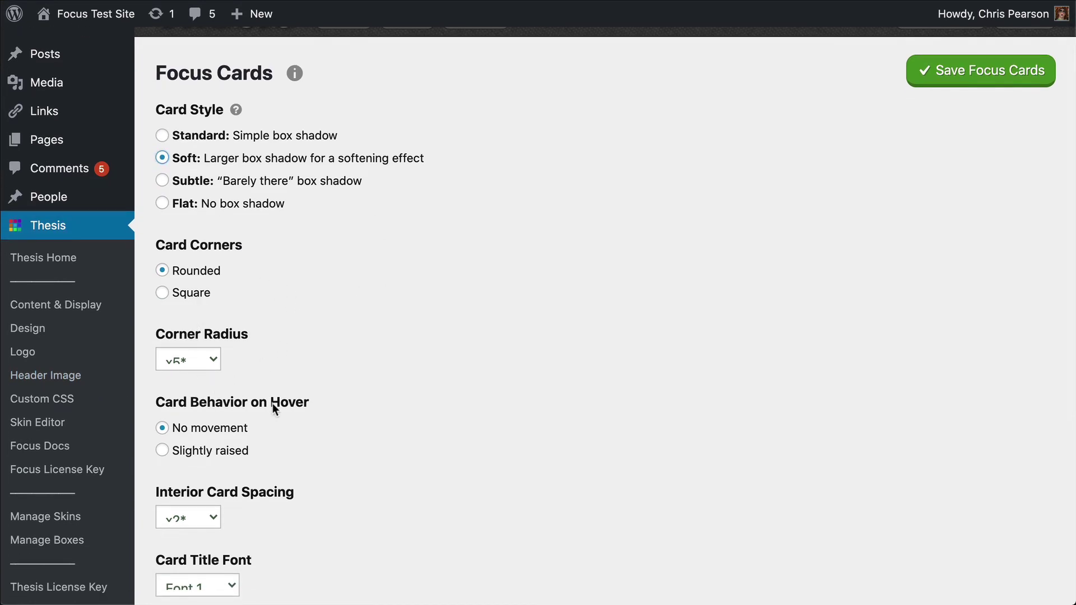
scroll(272, 403, "down", 2)
left_click(221, 392)
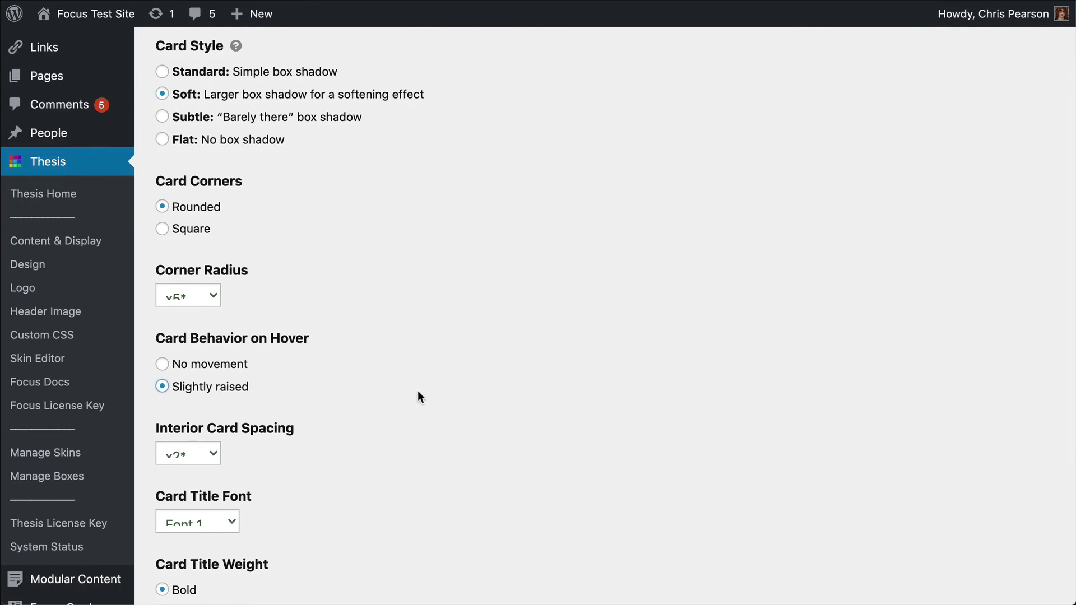
scroll(418, 391, "up", 5)
left_click(980, 105)
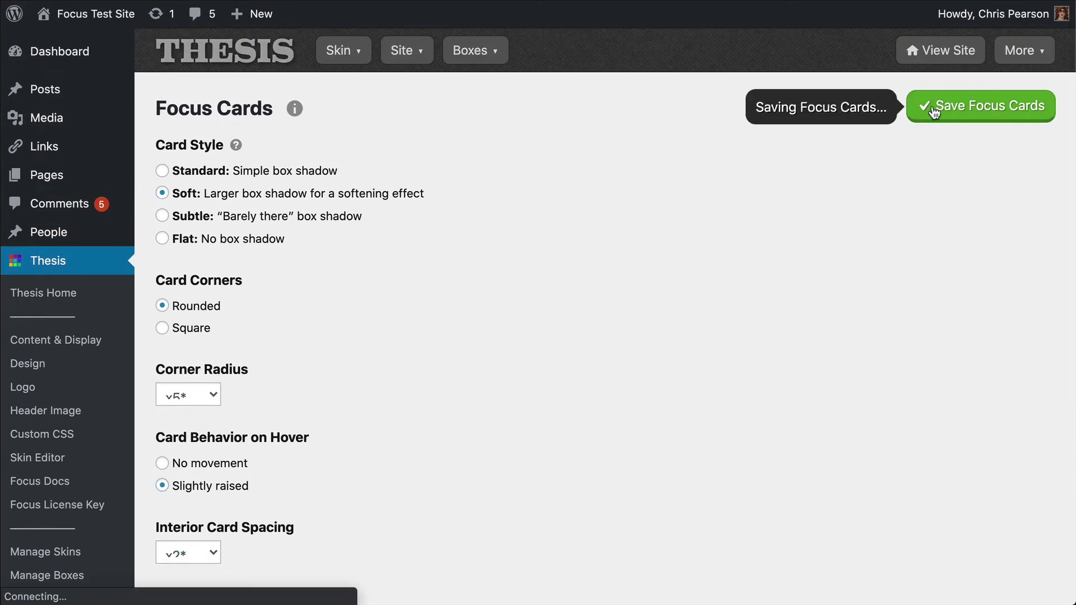
key("ctrl+Tab")
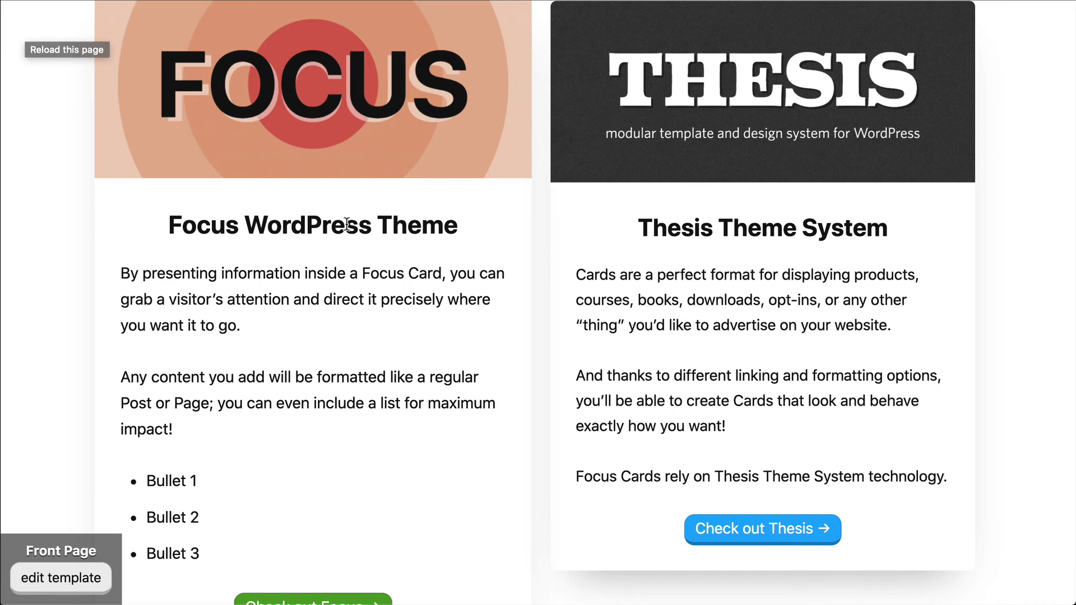